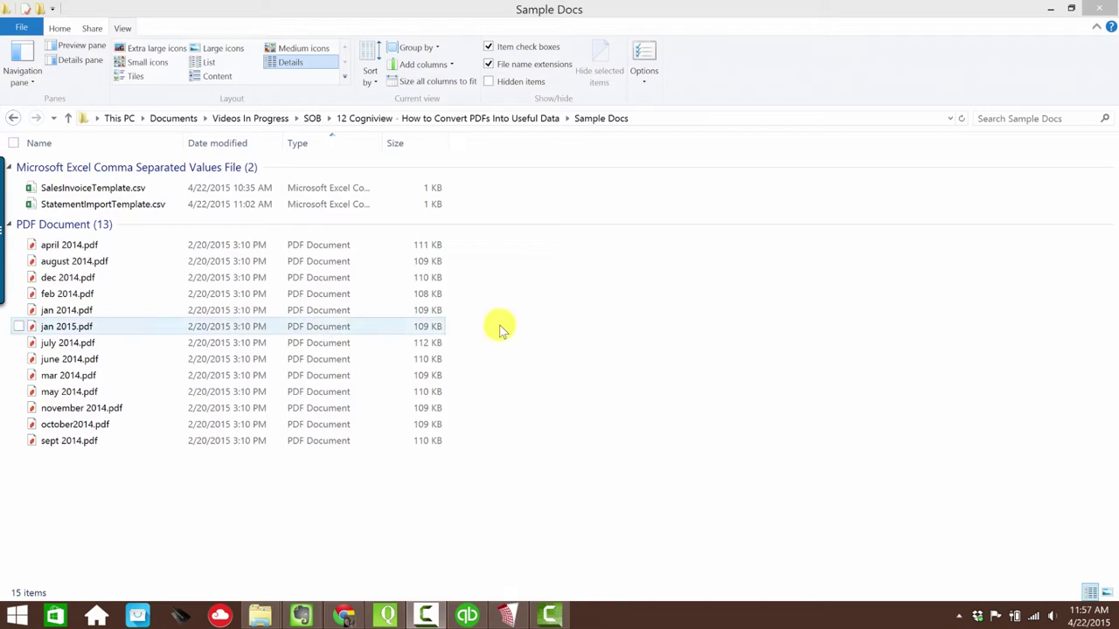
# - Rename april 2014.pdf to '04 April 2014.pdf' and open it
pyautogui.click(130, 245)
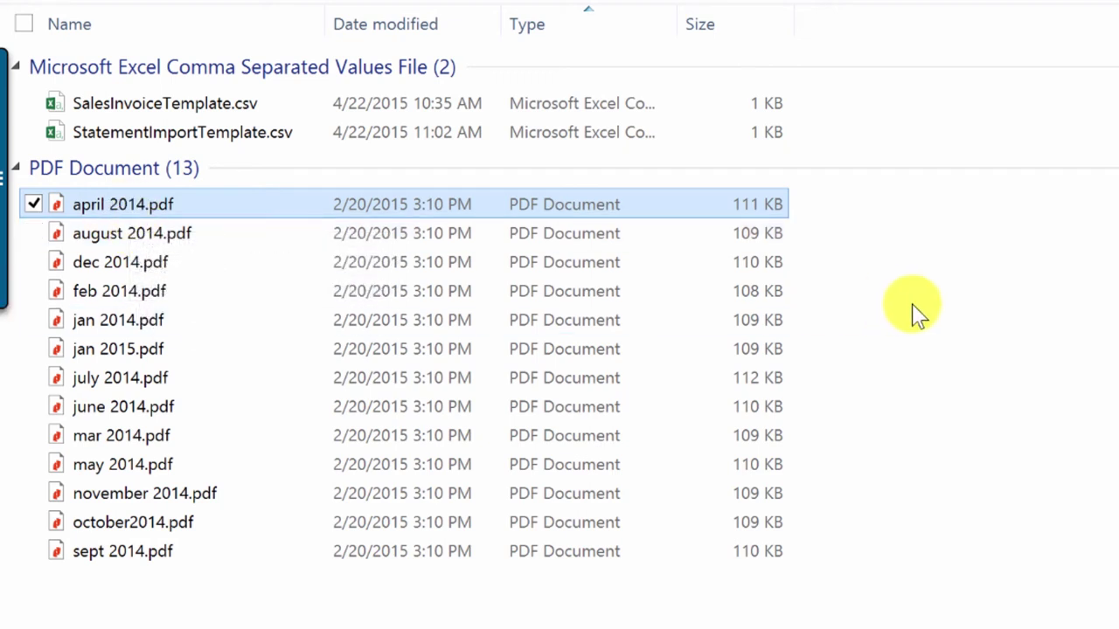
pyautogui.rightClick(146, 200)
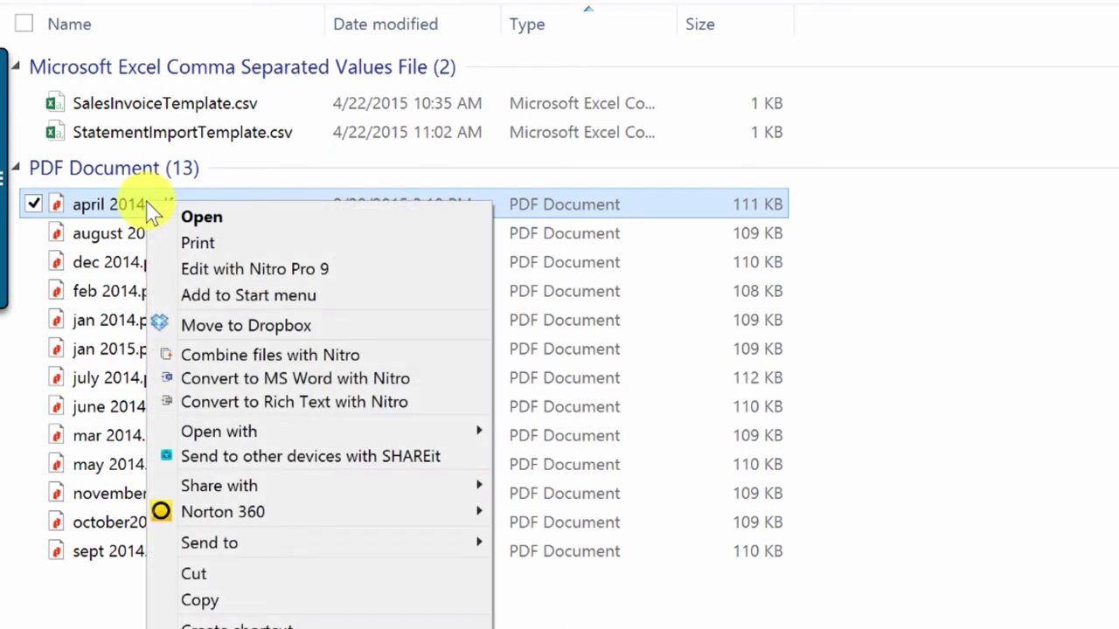
pyautogui.click(201, 626)
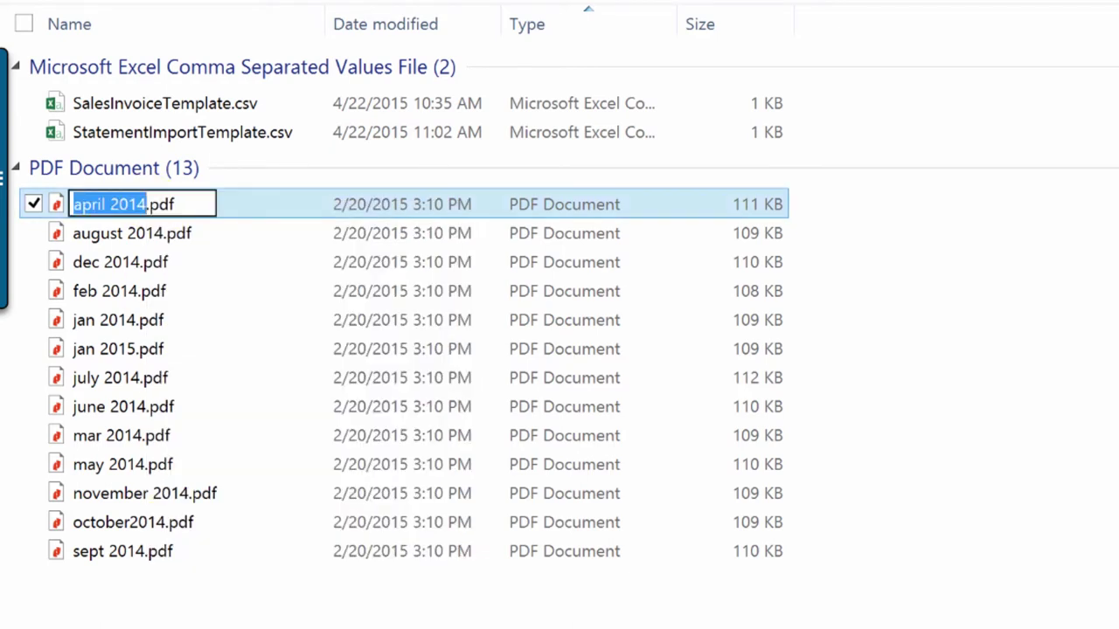
pyautogui.press('Home')
pyautogui.write('04')
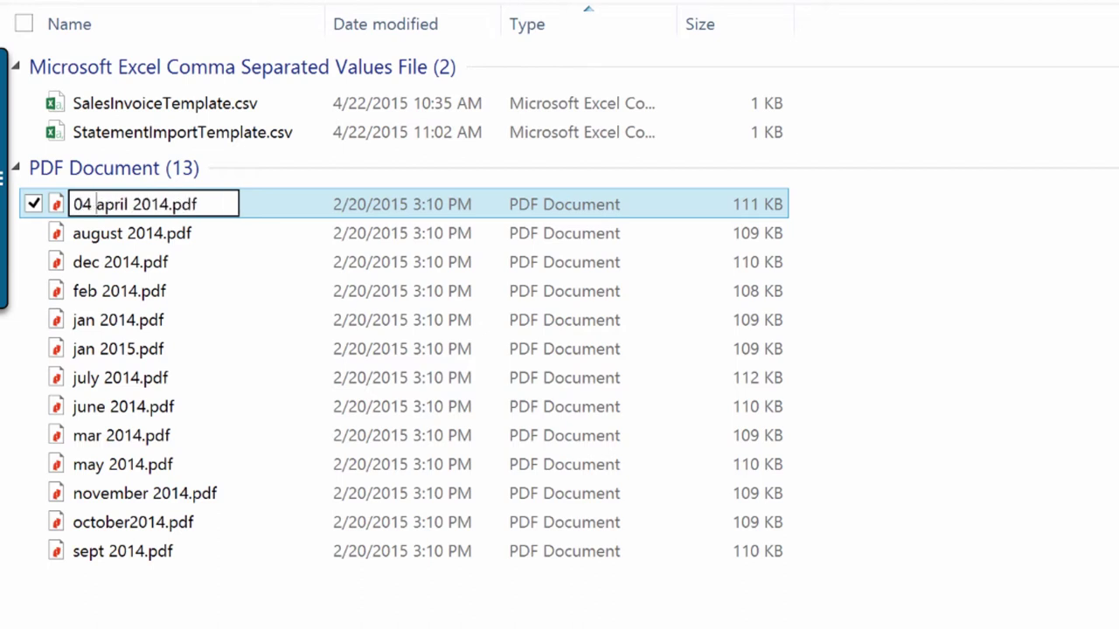
pyautogui.hotkey('shift', 'Right')
pyautogui.write('A')
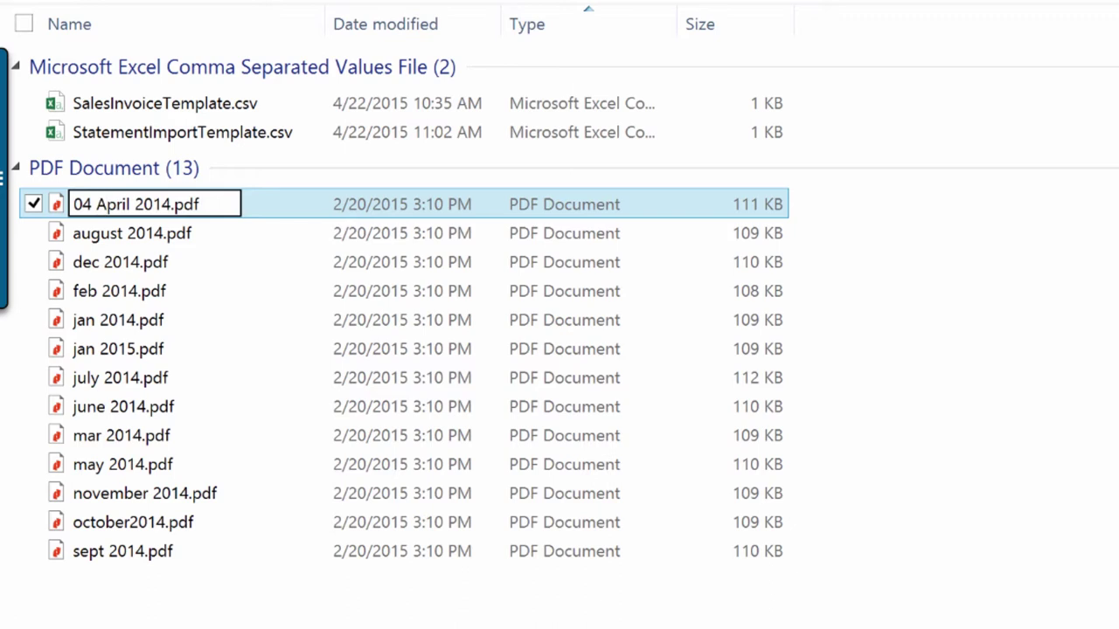
pyautogui.press('Return')
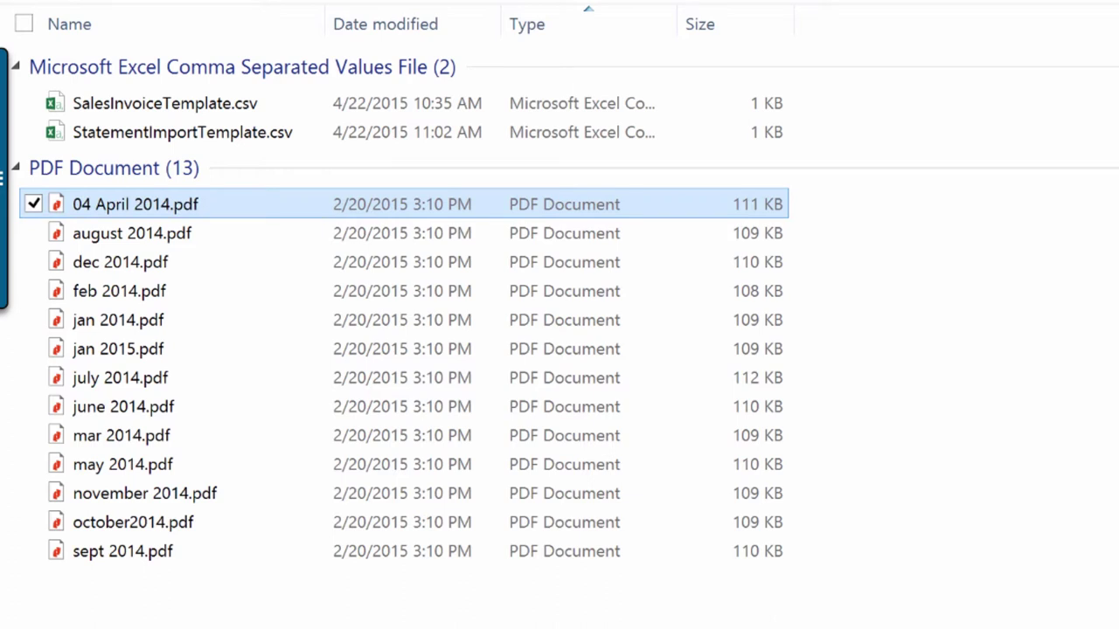
pyautogui.doubleClick(127, 206)
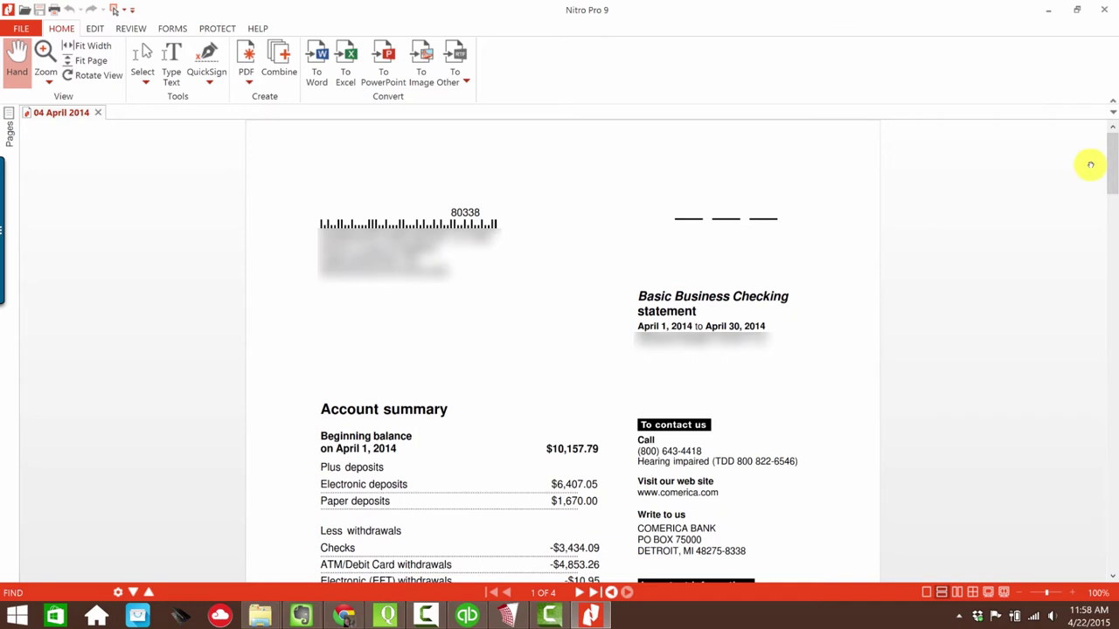
# - Scroll through the April statement's account summary to confirm the April 1–30, 2014 period
pyautogui.moveTo(1112, 160); pyautogui.dragTo(1110, 197)
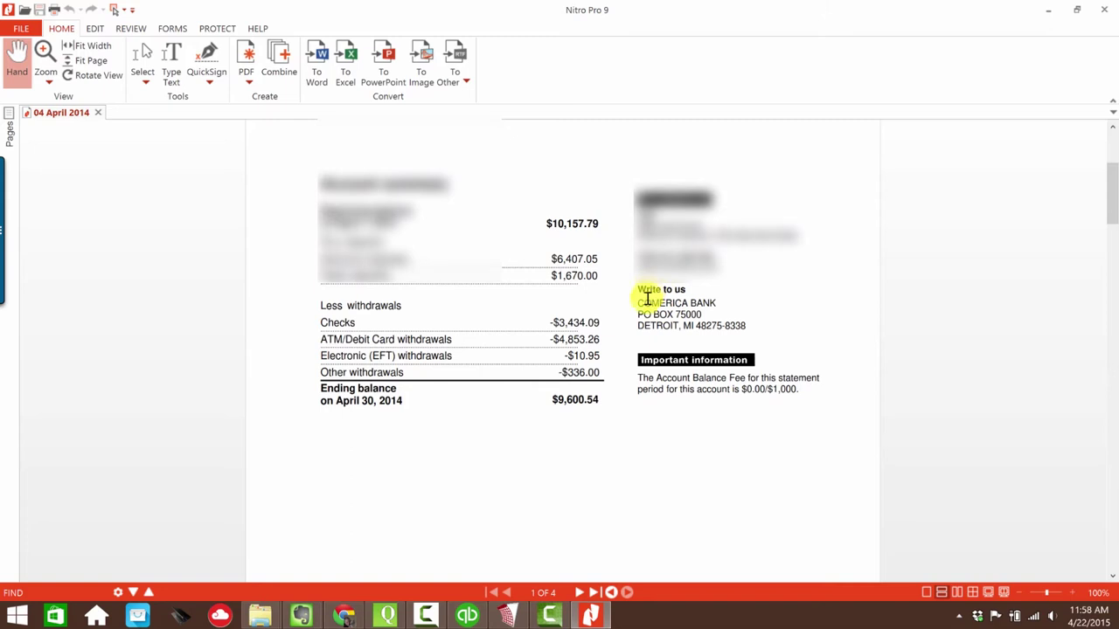
pyautogui.scroll(5, 651, 302)
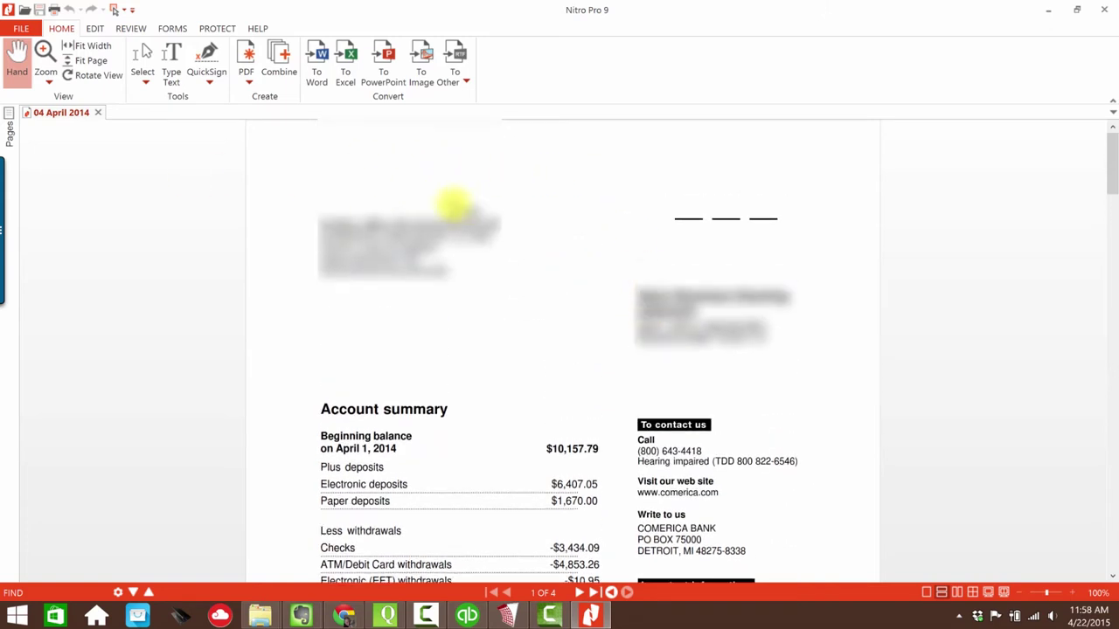
# - In Notepad, type the name 'Comerica - [account number] - 2014-04-30'
pyautogui.click(17, 616)
pyautogui.press('super')
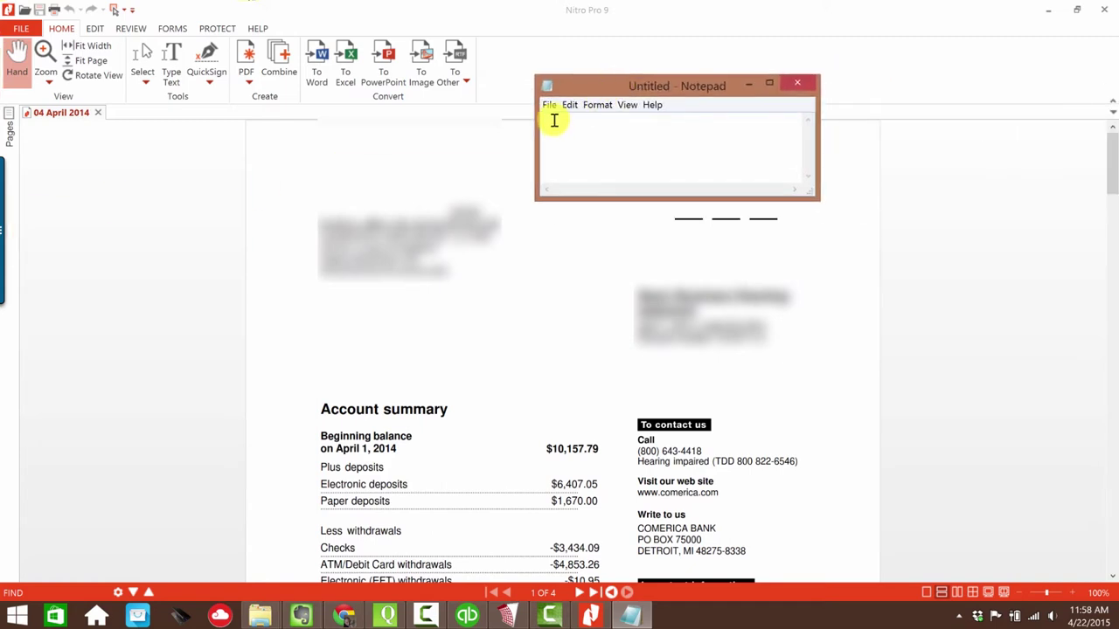
pyautogui.write('Comeri')
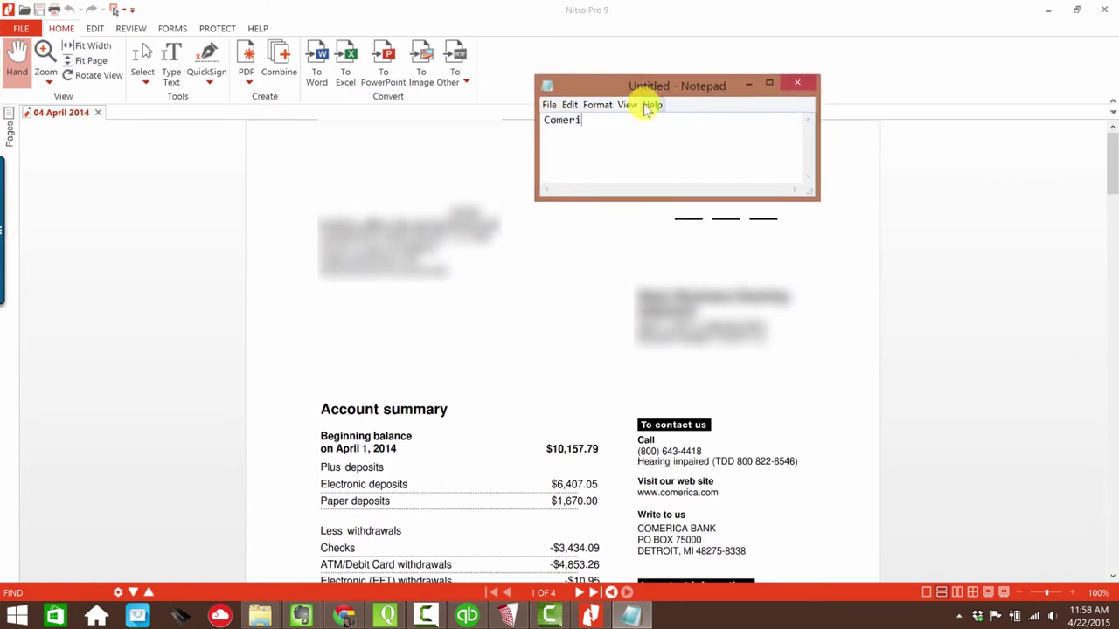
pyautogui.write('ca ')
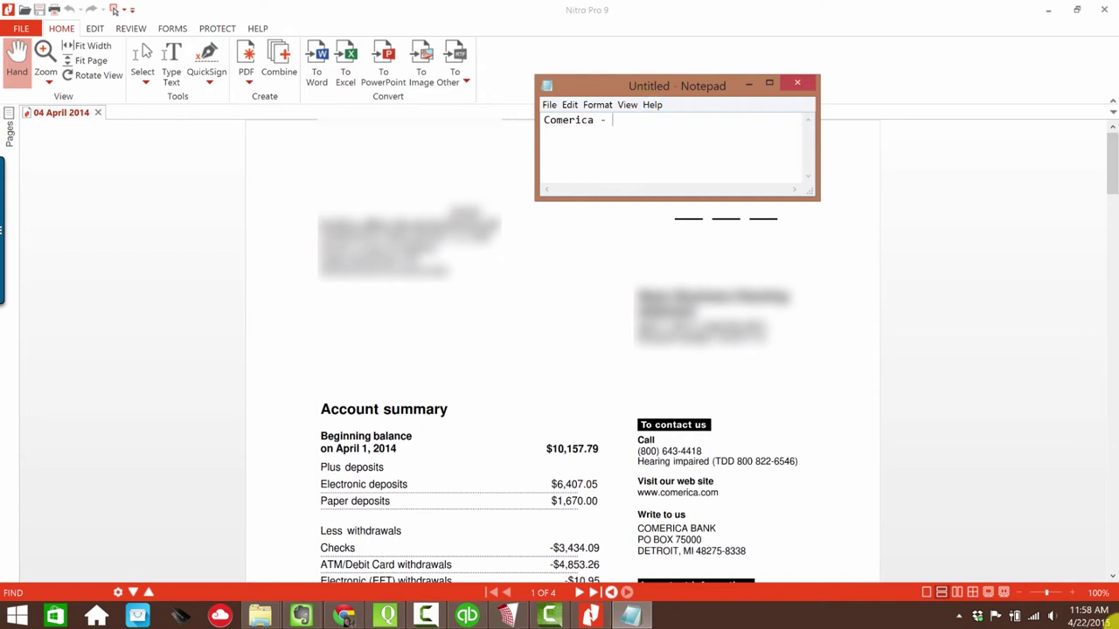
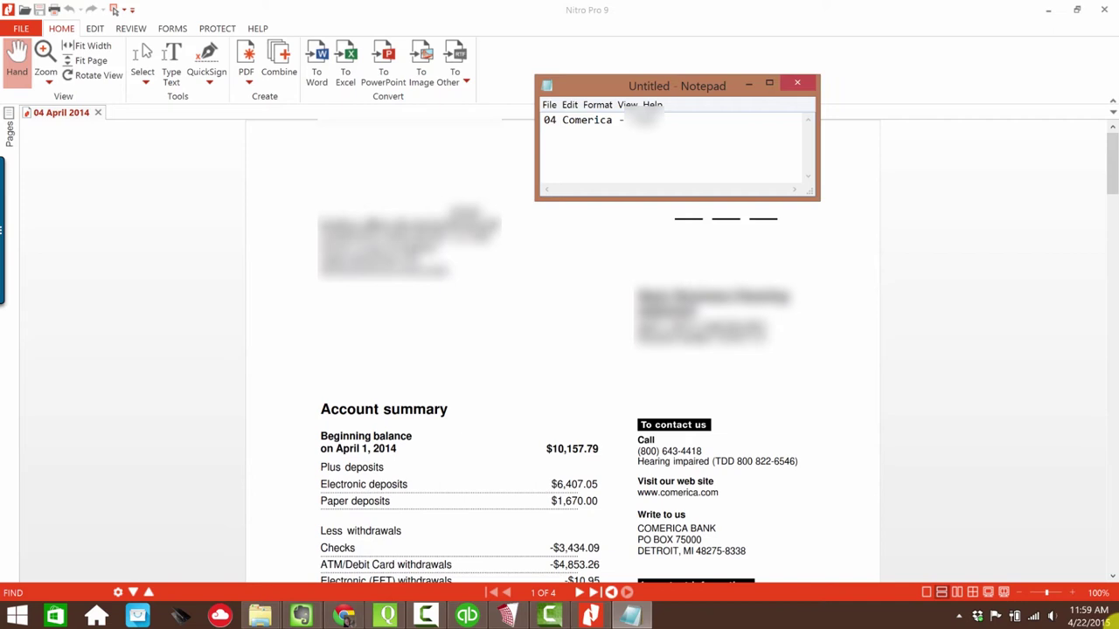
pyautogui.hotkey('shift', 'Home')
pyautogui.press('BackSpace')
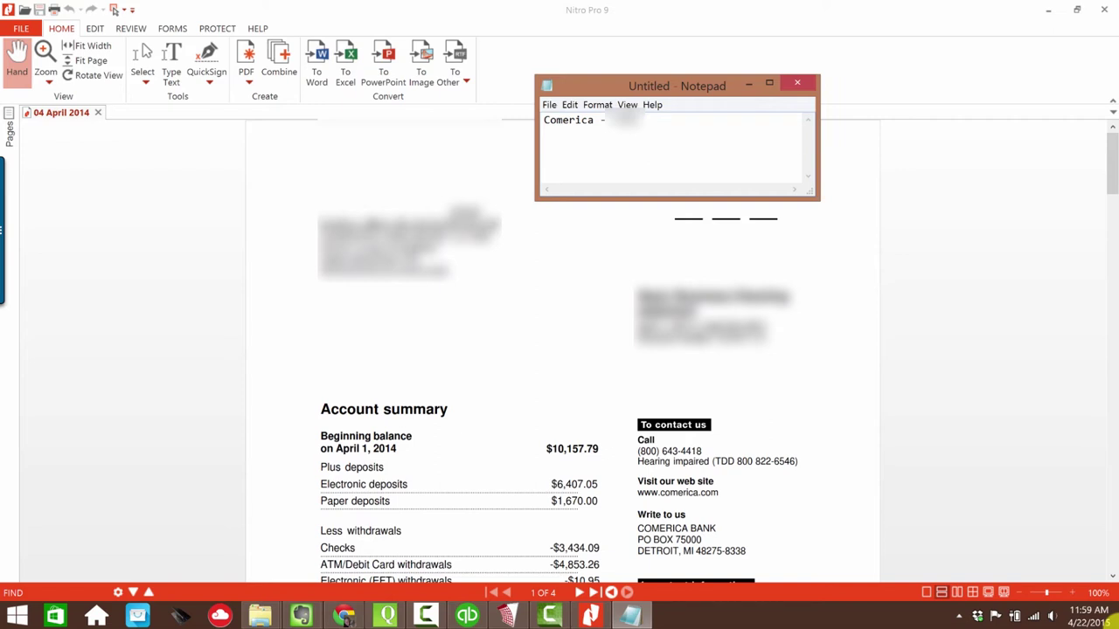
pyautogui.write('- 2014-04-30')
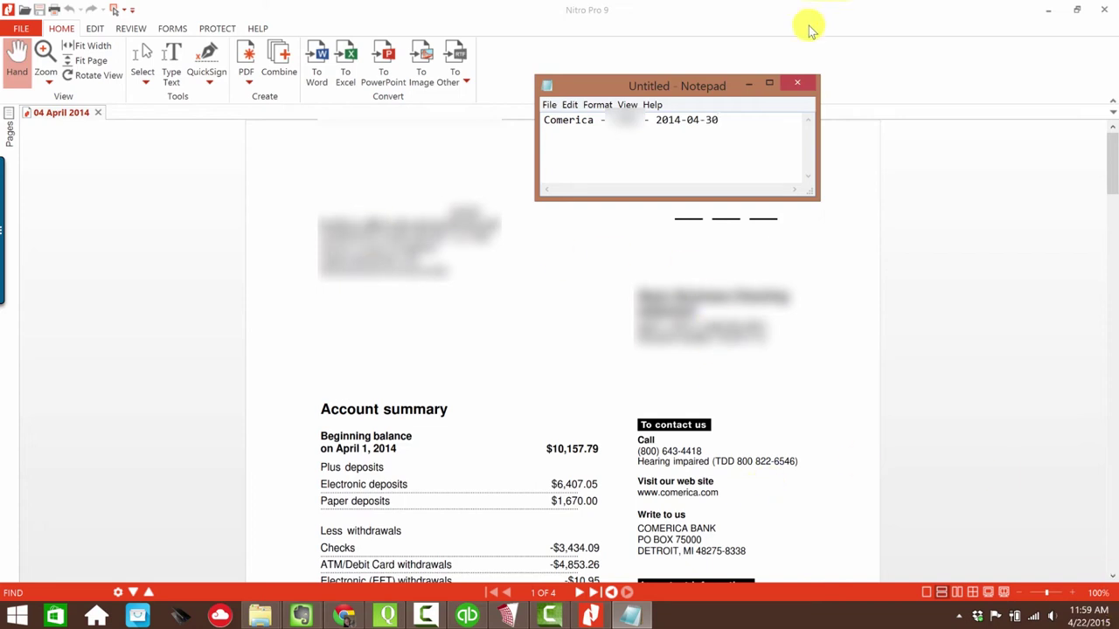
# - Select the composed name, move Notepad aside and minimise it, and close the April statement
pyautogui.moveTo(718, 120); pyautogui.dragTo(532, 112)
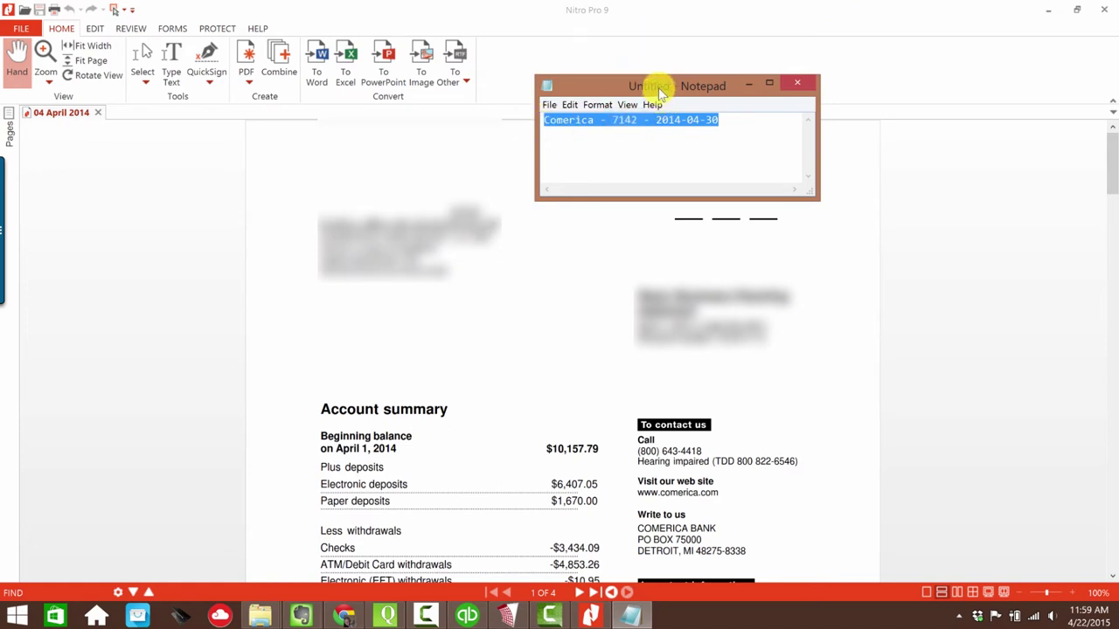
pyautogui.moveTo(660, 90); pyautogui.dragTo(238, 310)
pyautogui.click(11, 411)
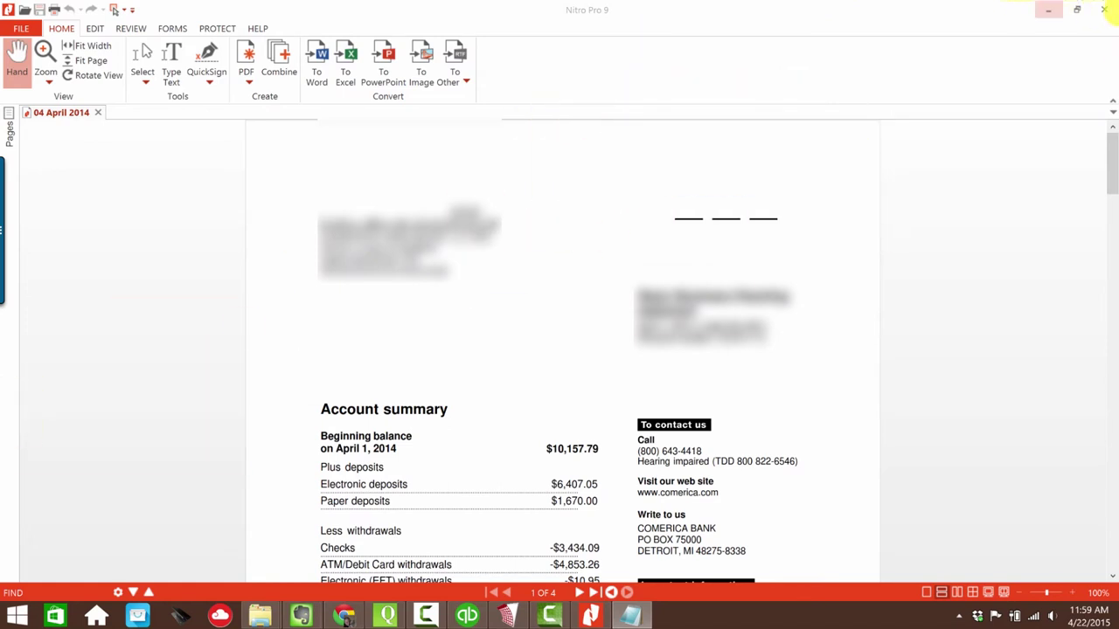
pyautogui.click(1104, 10)
# - Rename 04 April 2014.pdf to the pasted Comerica name dated 2014-04-30
pyautogui.rightClick(54, 247)
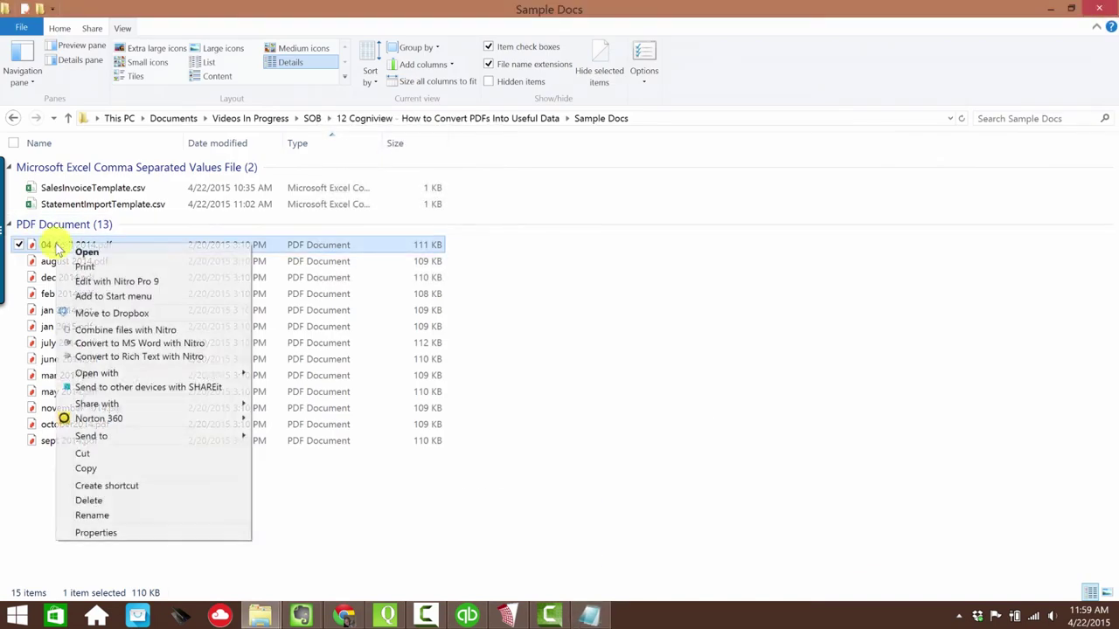
pyautogui.click(103, 514)
pyautogui.hotkey('ctrl', 'v')
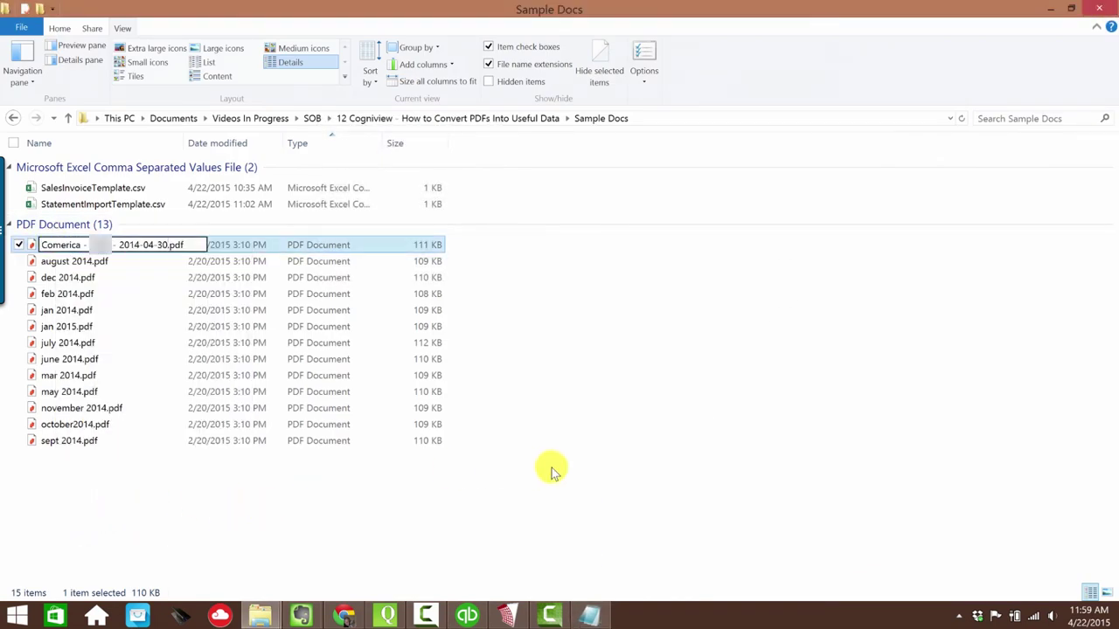
pyautogui.press('Return')
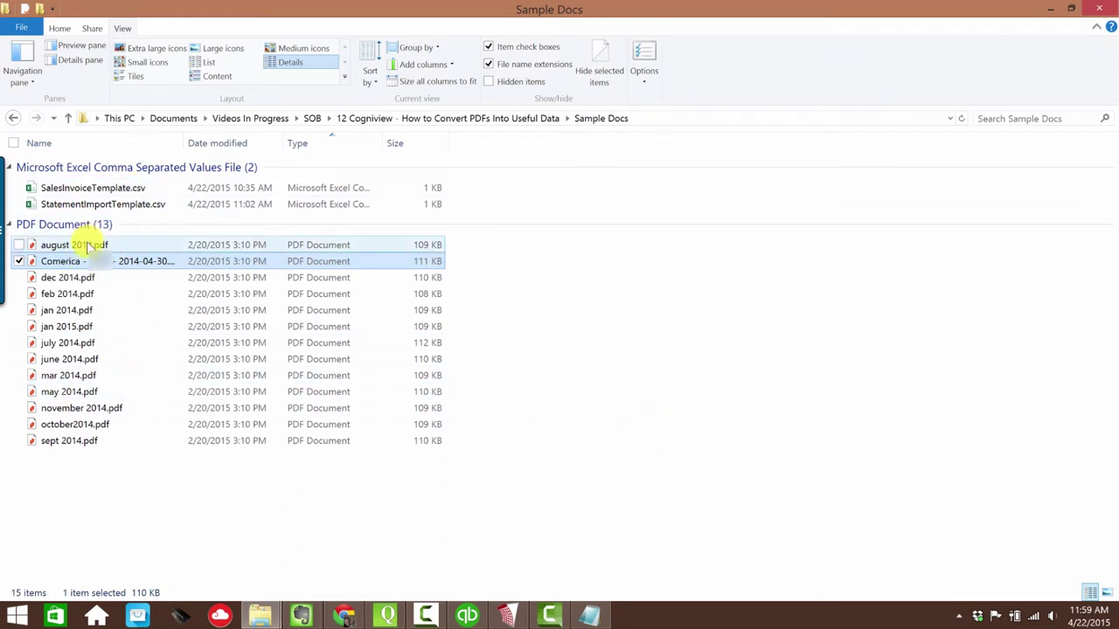
# - Check the August statement's dates and rename it to the Comerica name dated 2014-08-31
pyautogui.doubleClick(88, 247)
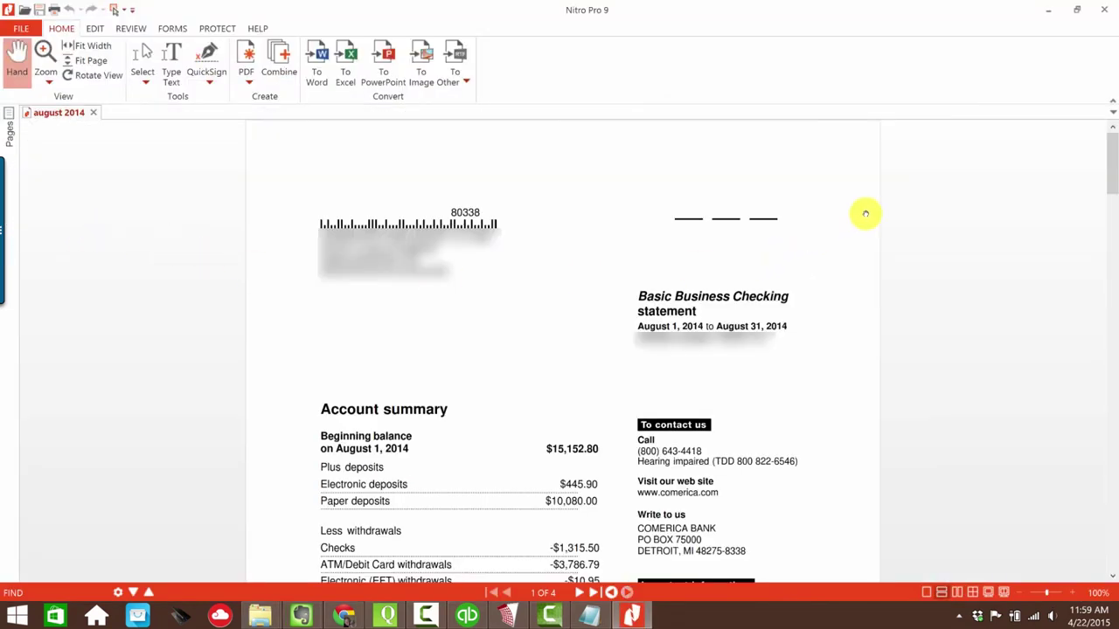
pyautogui.click(1105, 10)
pyautogui.rightClick(93, 246)
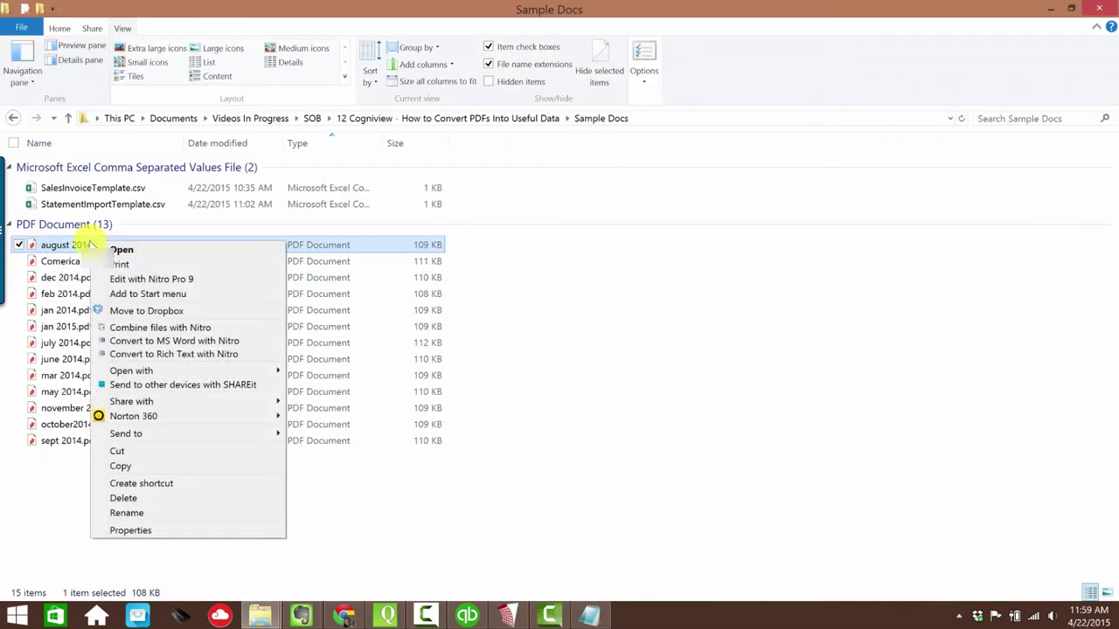
pyautogui.click(131, 513)
pyautogui.hotkey('ctrl', 'v')
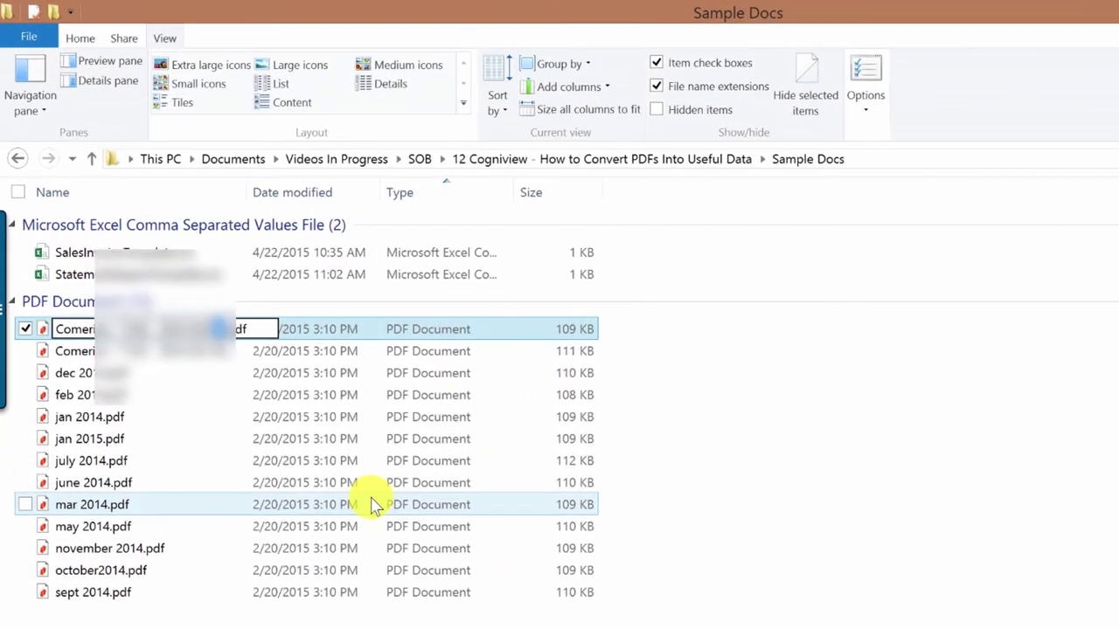
pyautogui.write('8-31')
pyautogui.press('Return')
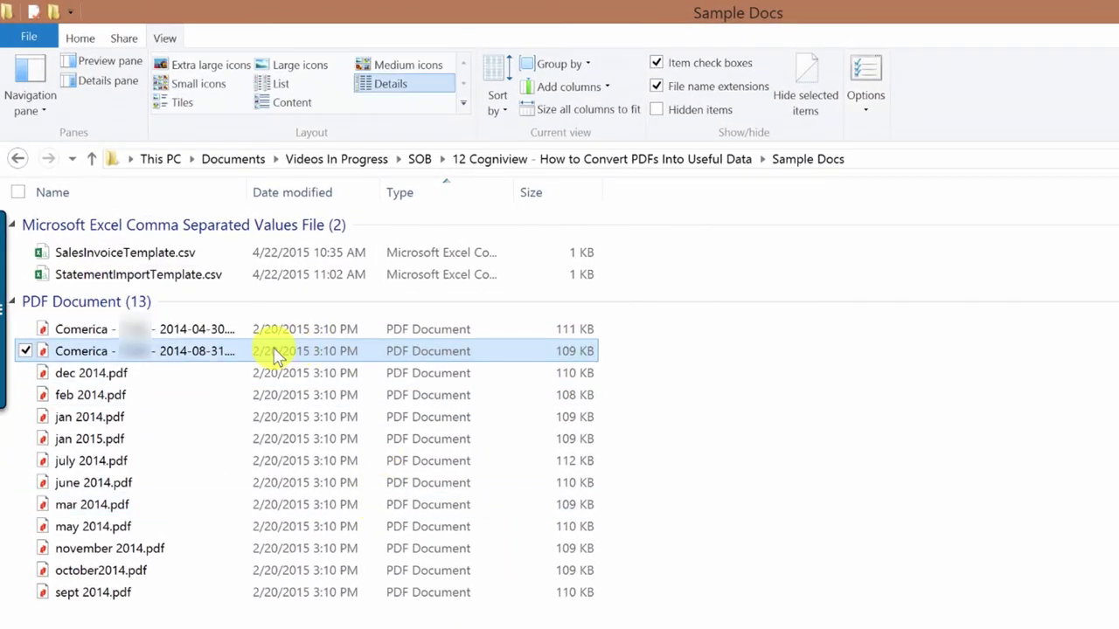
# - Check dec 2014.pdf's dates and rename it to the Comerica name dated 2014-12-31
pyautogui.rightClick(110, 376)
pyautogui.click(132, 388)
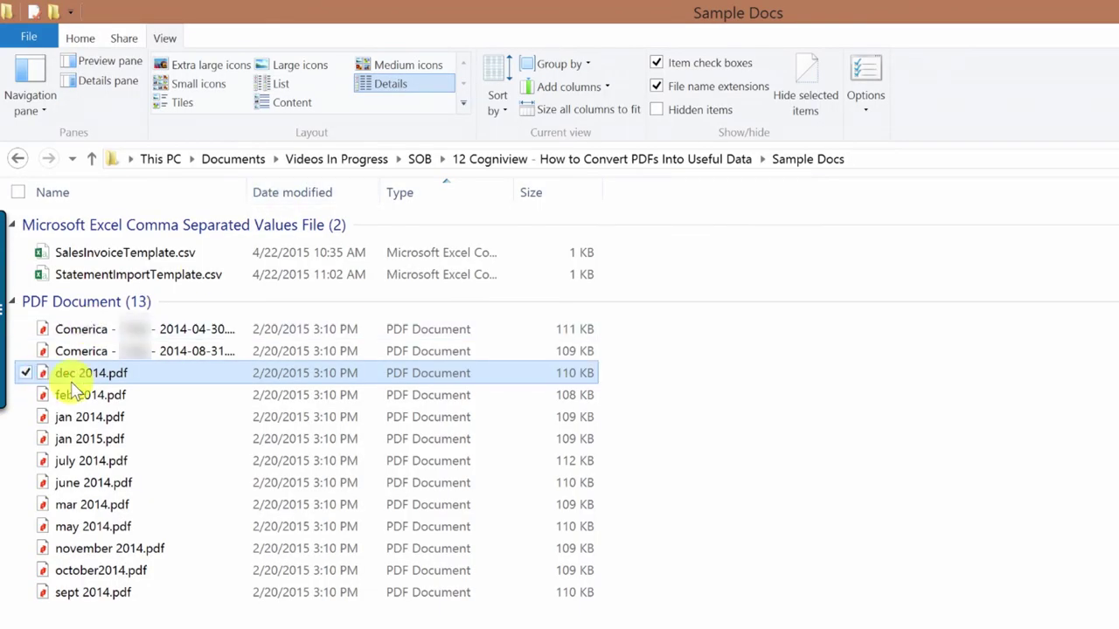
pyautogui.rightClick(94, 385)
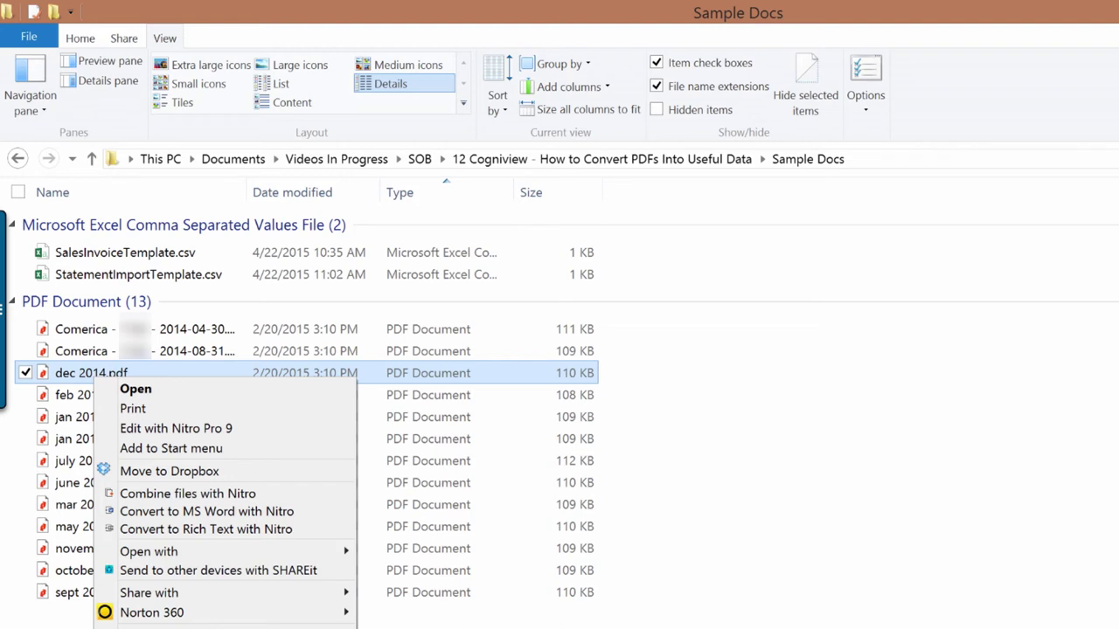
pyautogui.press('m')
pyautogui.hotkey('ctrl', 'v')
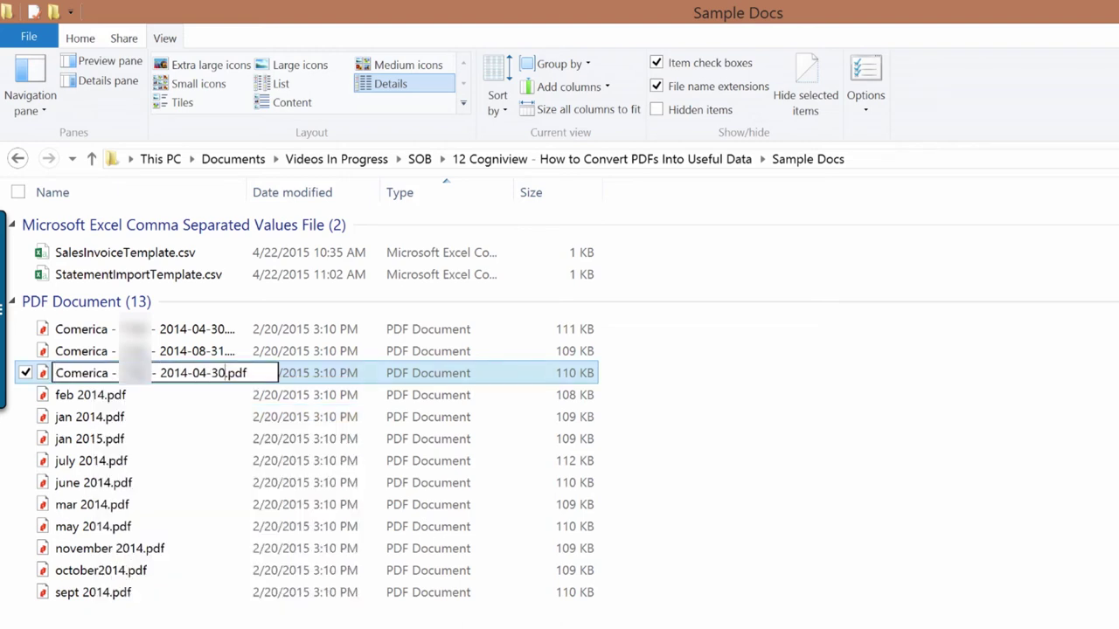
pyautogui.hotkey('shift', 'Left')
pyautogui.hotkey('shift', 'Left')
pyautogui.hotkey('shift', 'Left')
pyautogui.hotkey('shift', 'Left')
pyautogui.hotkey('shift', 'Left')
pyautogui.write('12-31')
pyautogui.press('Return')
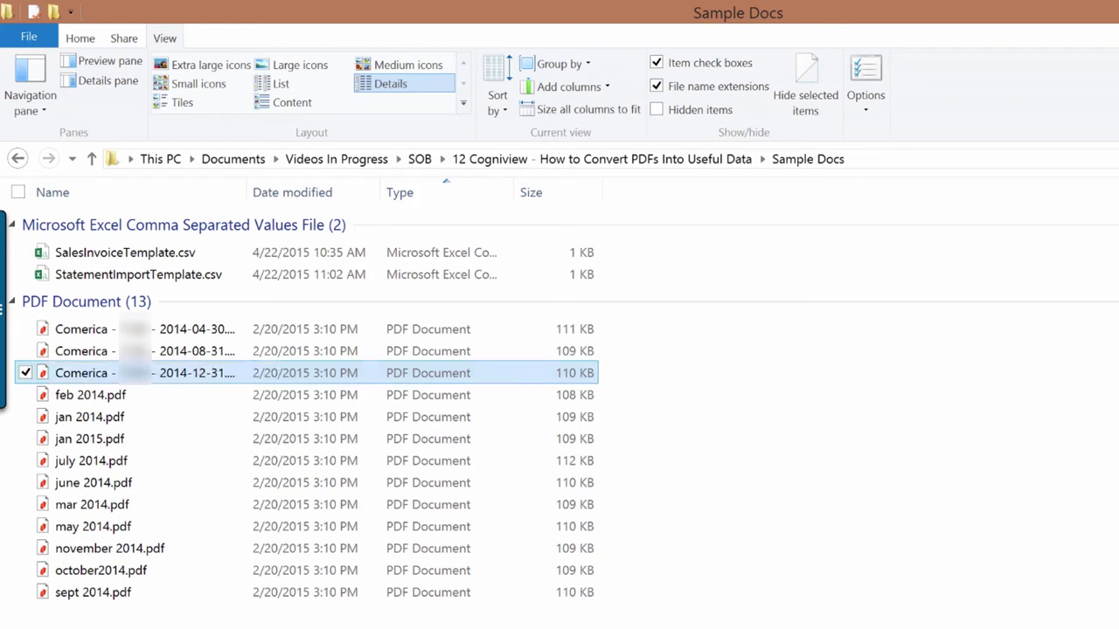